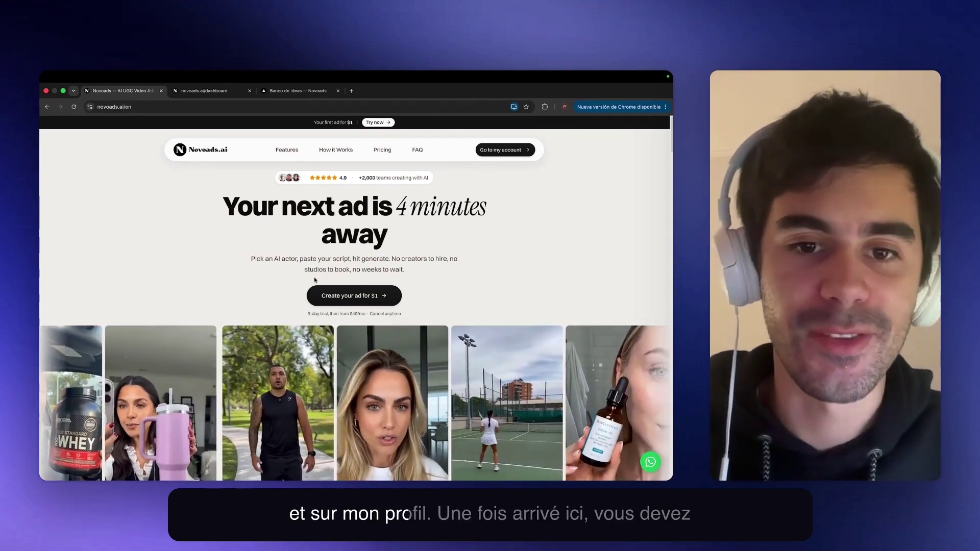
# Step: Open the project dashboard, switch to image generation and attach the cream jar photo 5970108-1 (1).webp as the reference
pyautogui.click(349, 296)
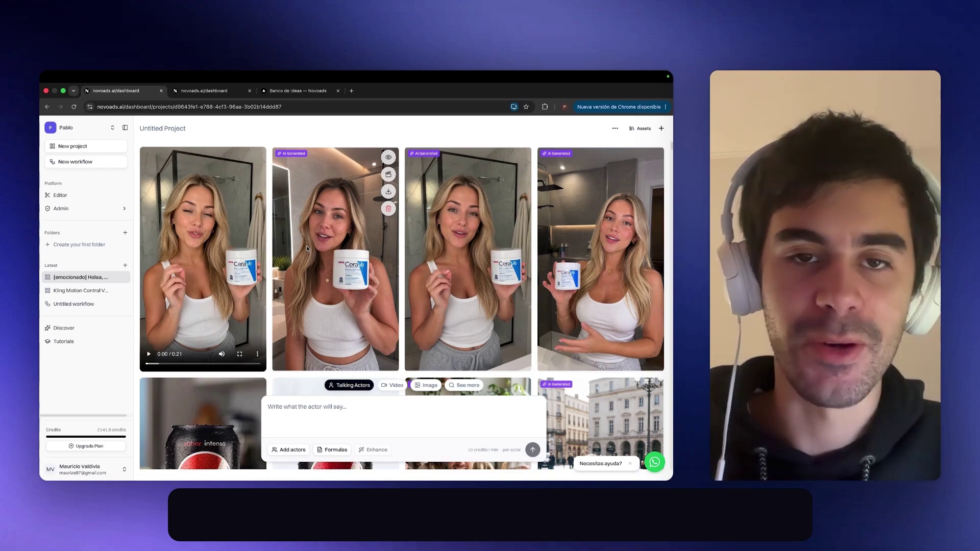
pyautogui.click(428, 387)
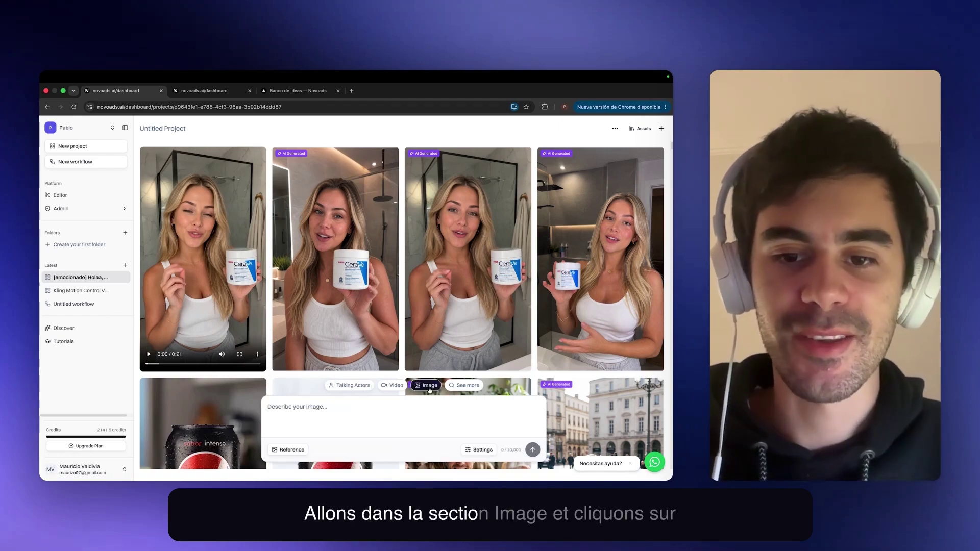
pyautogui.click(292, 450)
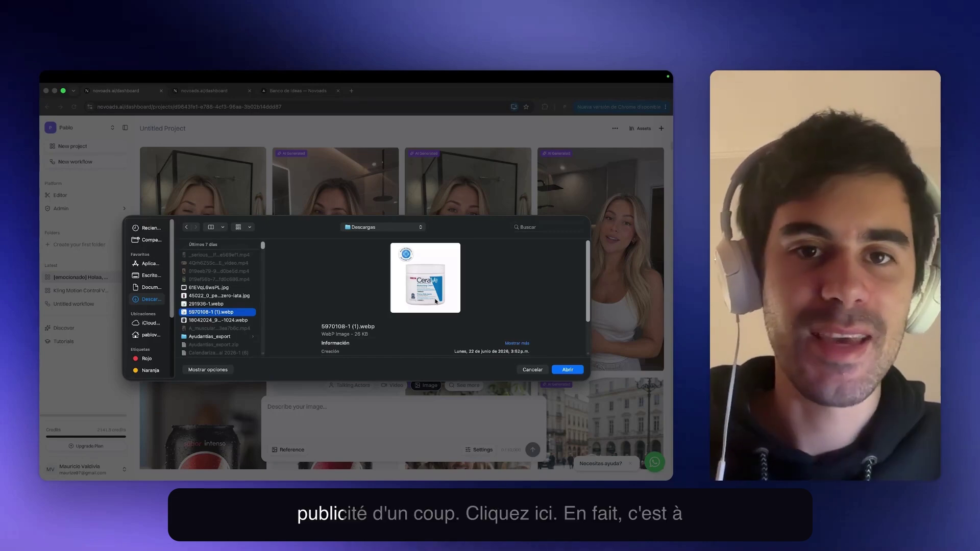
pyautogui.click(568, 370)
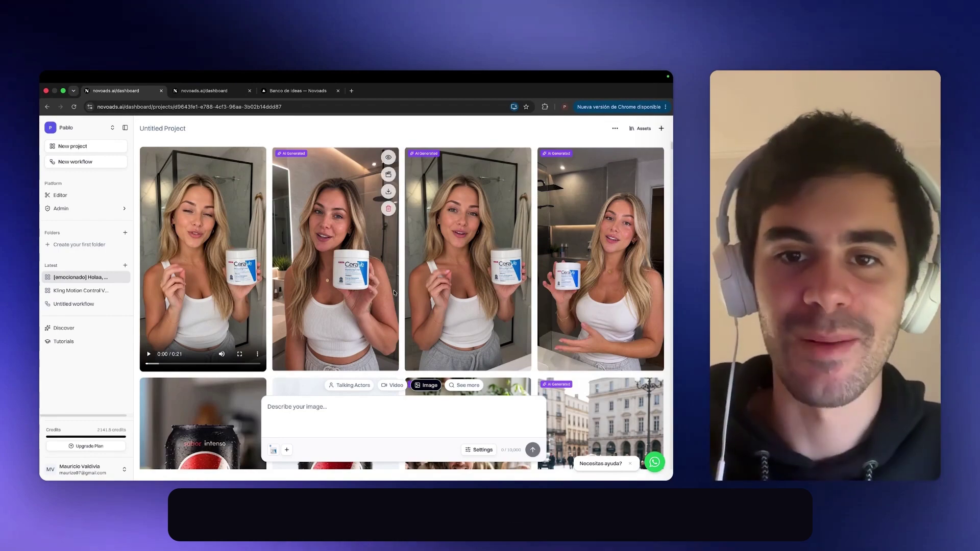
# Step: Configure the image generation to use the GPT Image 2 model with Medium quality
pyautogui.click(478, 451)
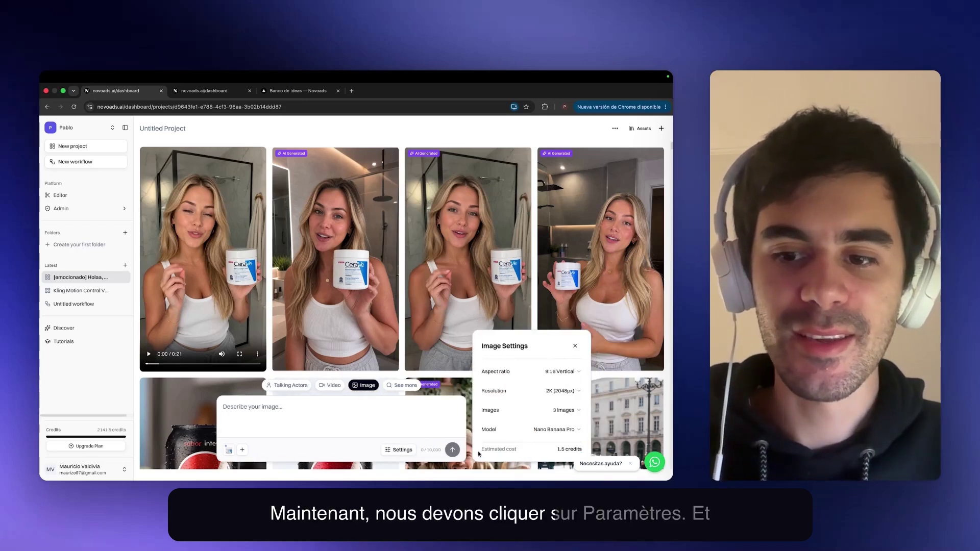
pyautogui.click(544, 428)
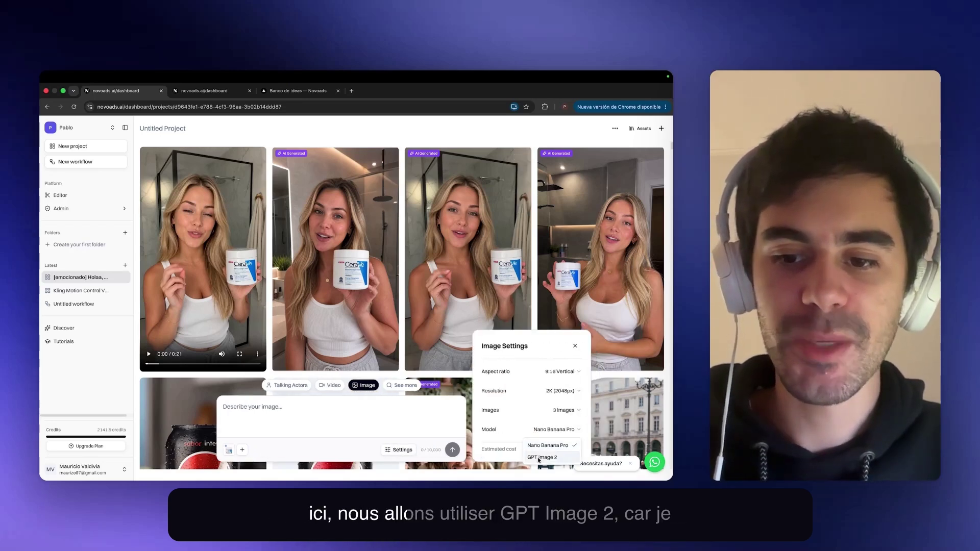
pyautogui.click(538, 433)
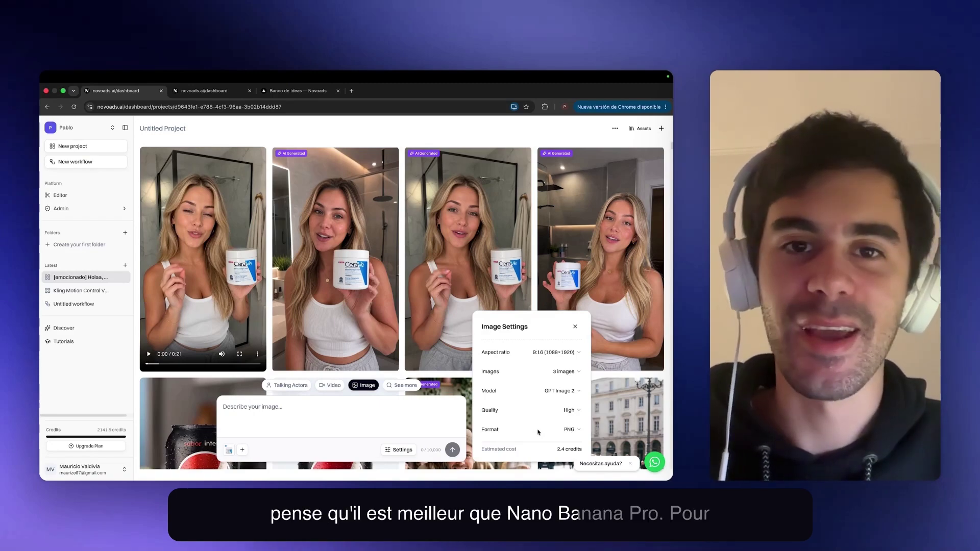
pyautogui.click(573, 411)
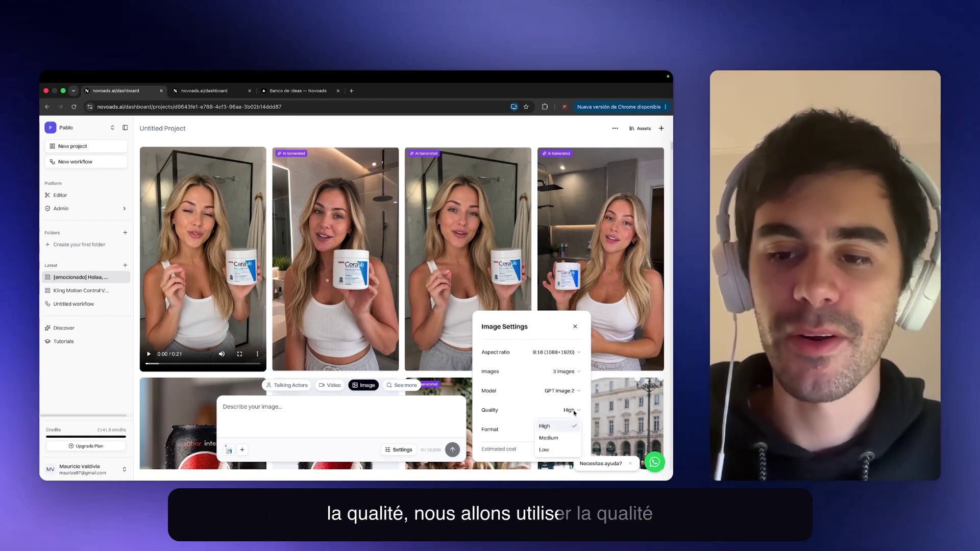
pyautogui.click(549, 438)
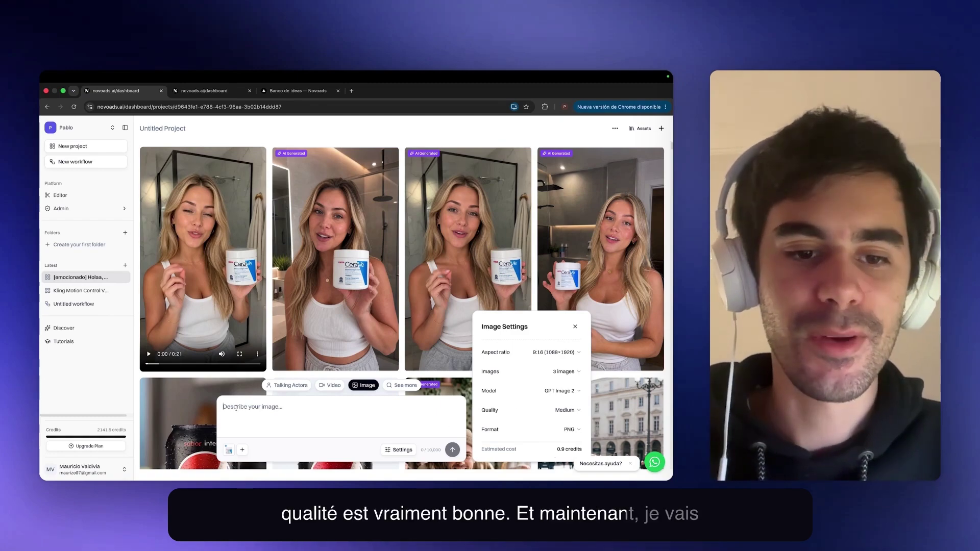
# Step: Generate images of an attractive blonde woman, around 27, in her modern bathroom holding the reference cream for a UGC-style video, and download the first result
pyautogui.click(290, 406)
pyautogui.write("An attractive, blonde woman, around 27 years old, is in her (modern) bathroom, holding a cream (the one in the reference image). She's going to make a UGC-style video.")
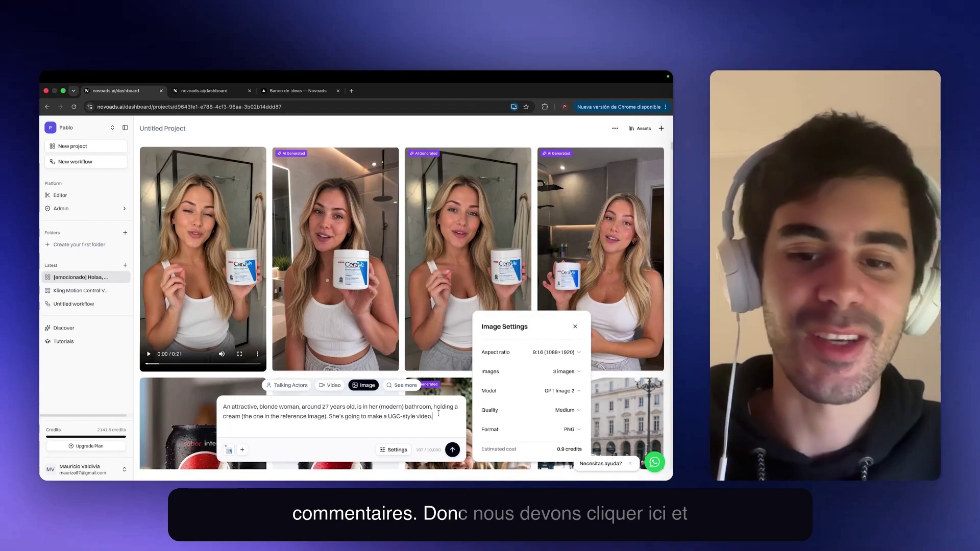
pyautogui.click(452, 449)
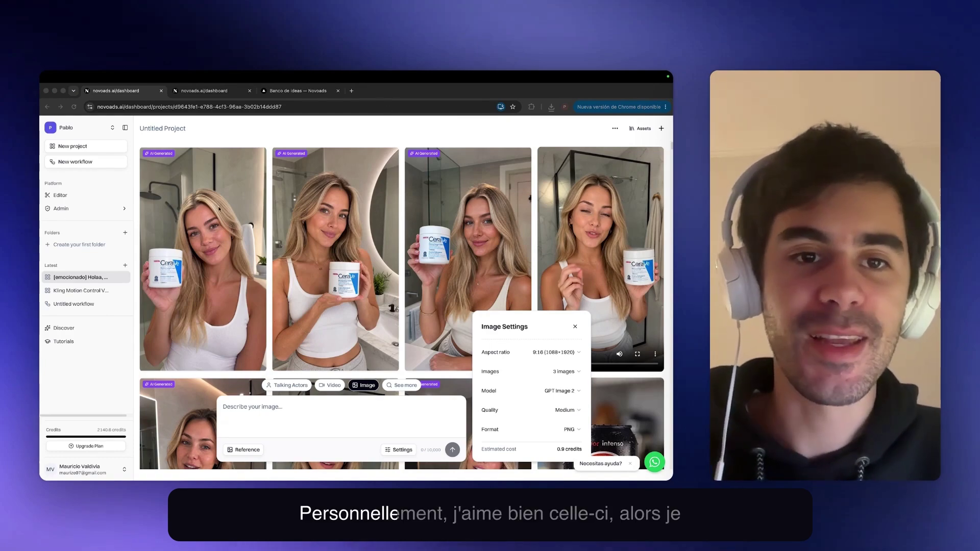
pyautogui.click(256, 193)
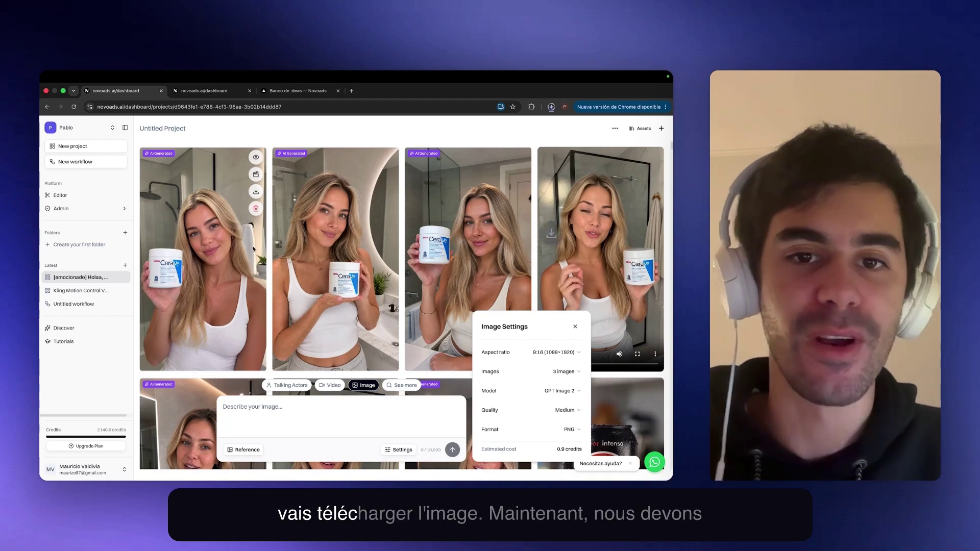
# Step: Switch to talking-actor generation, open the actor selection and browse the official actors
pyautogui.click(287, 385)
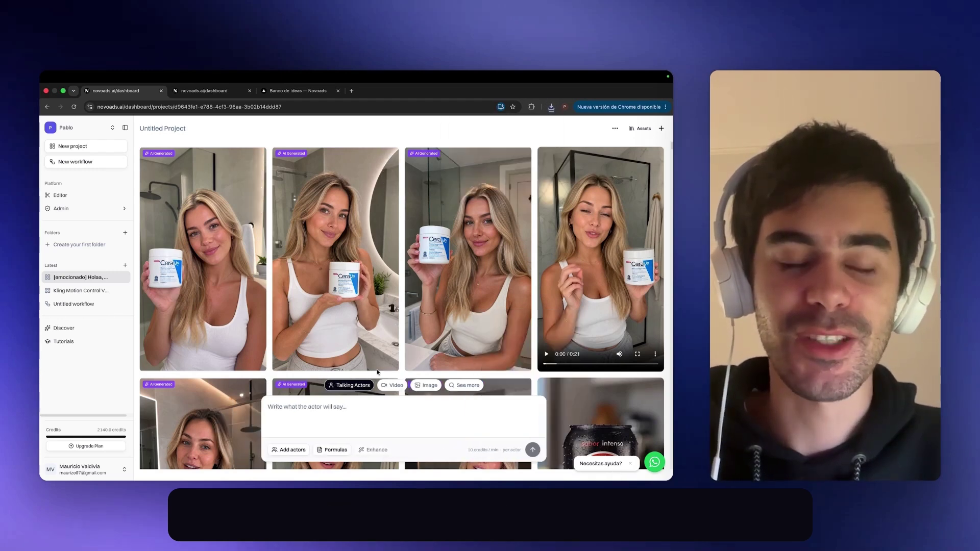
pyautogui.click(292, 450)
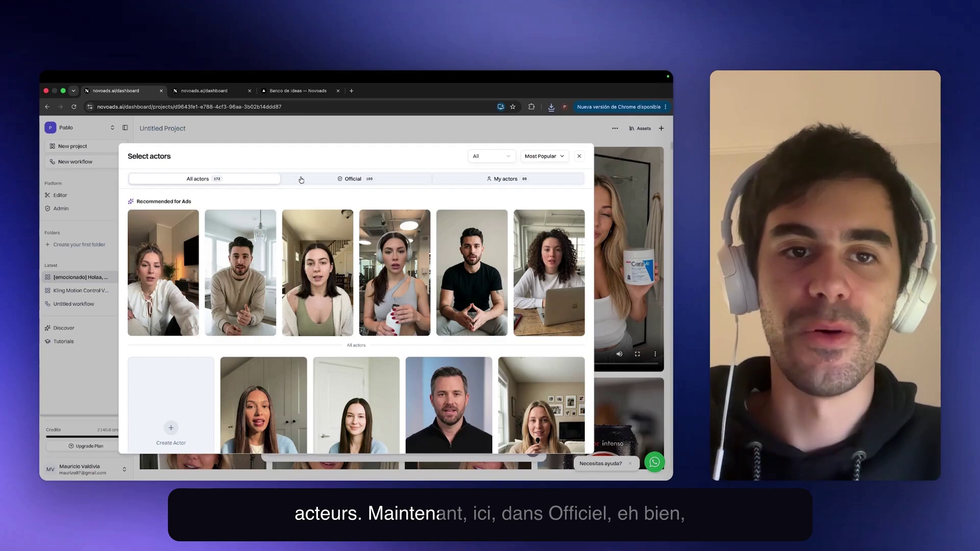
pyautogui.click(302, 185)
pyautogui.scroll(-20, 167, 240)
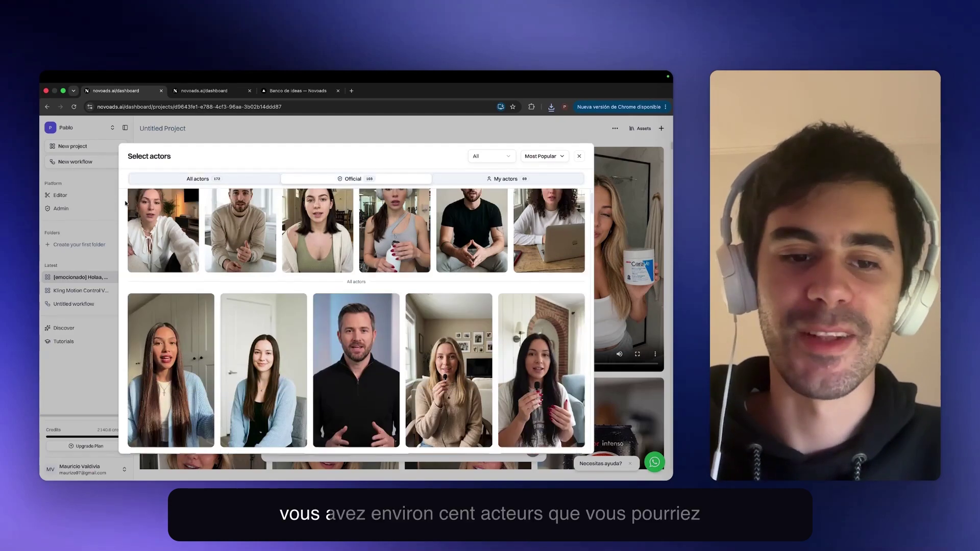
pyautogui.scroll(20, 125, 203)
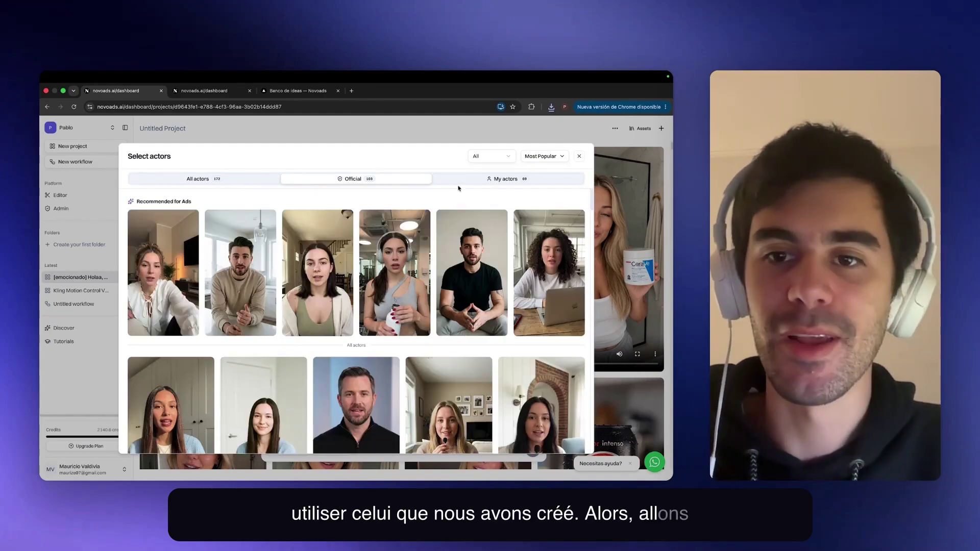
# Step: Start a new custom actor by uploading the downloaded image of the woman with the cream, keeping the 9:16 aspect ratio
pyautogui.click(482, 180)
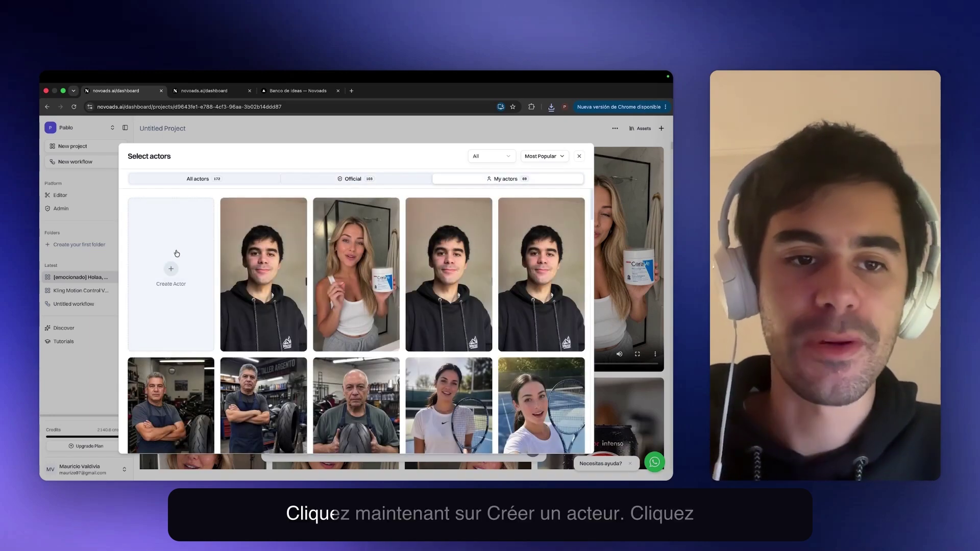
pyautogui.click(178, 257)
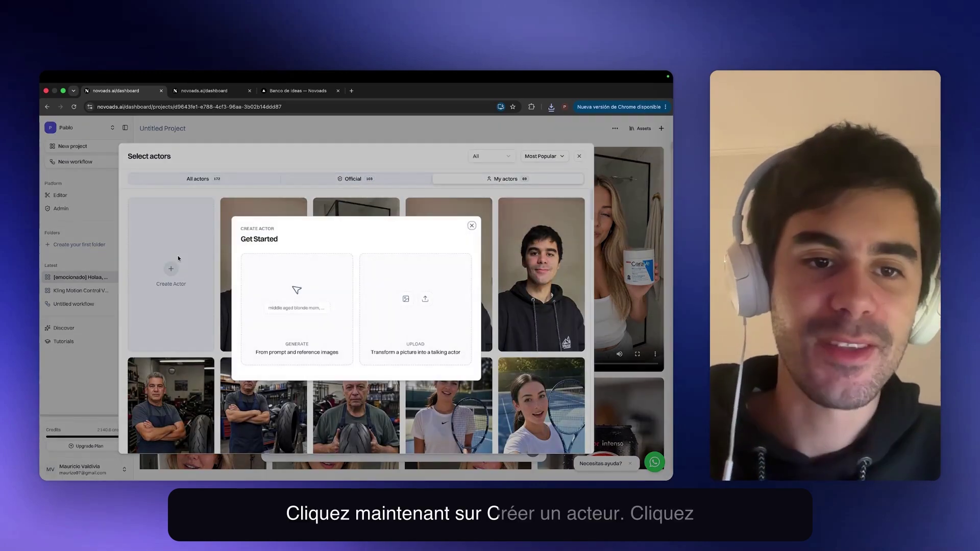
pyautogui.click(406, 301)
pyautogui.click(357, 321)
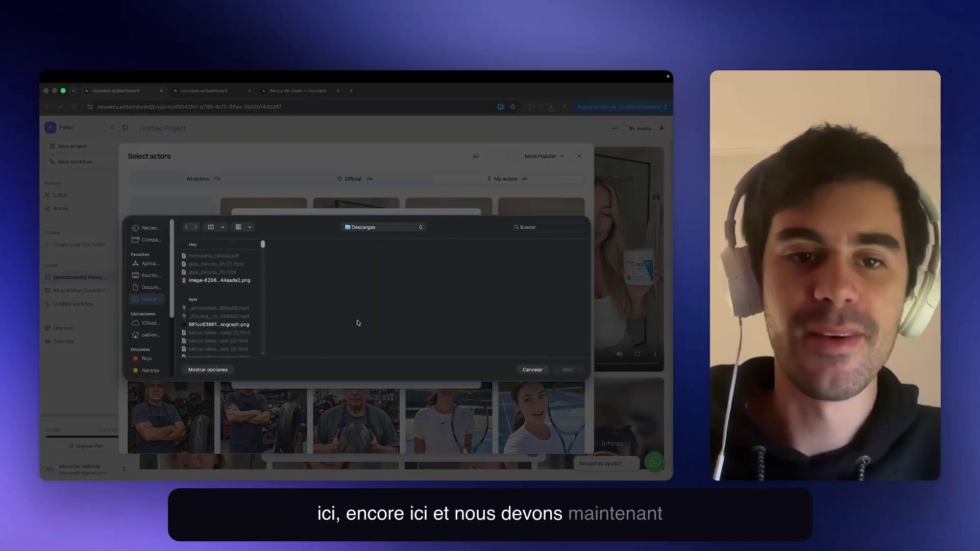
pyautogui.click(217, 280)
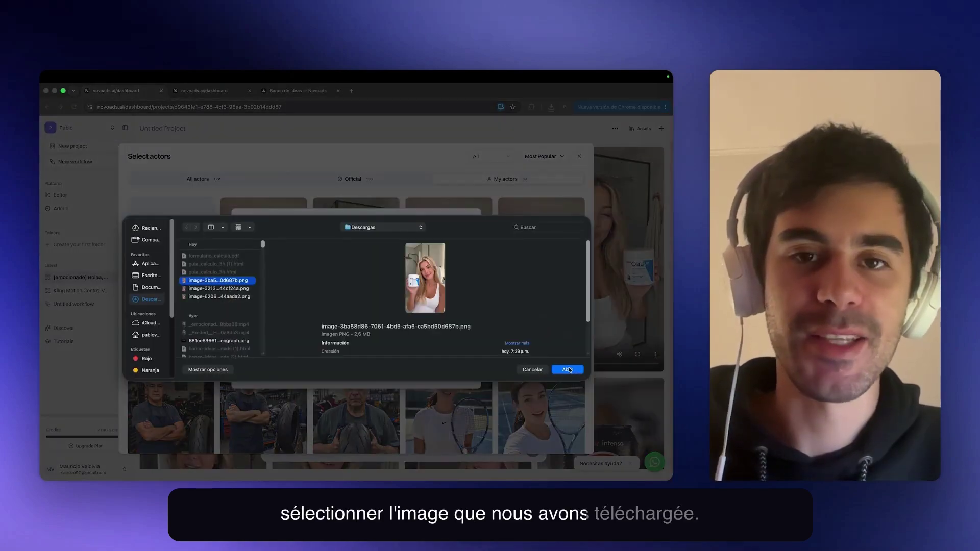
pyautogui.click(568, 369)
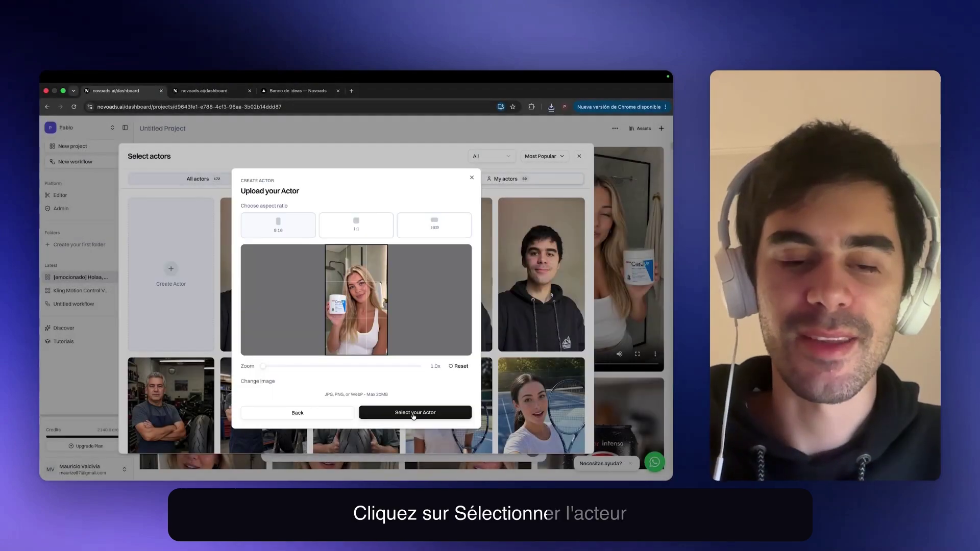
pyautogui.click(414, 414)
# Step: Open the actor voice selection and filter the voices to Female, Young, English and American
pyautogui.click(321, 285)
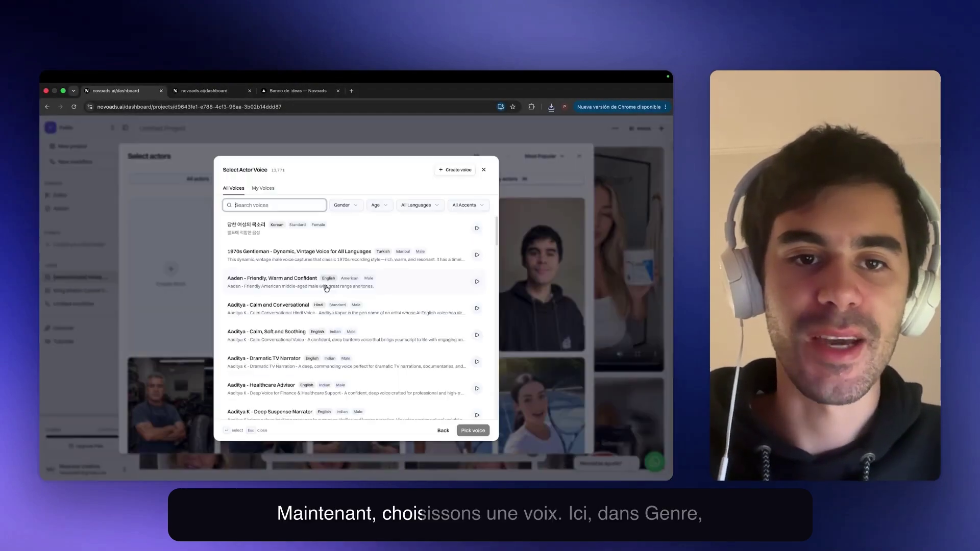
pyautogui.click(341, 206)
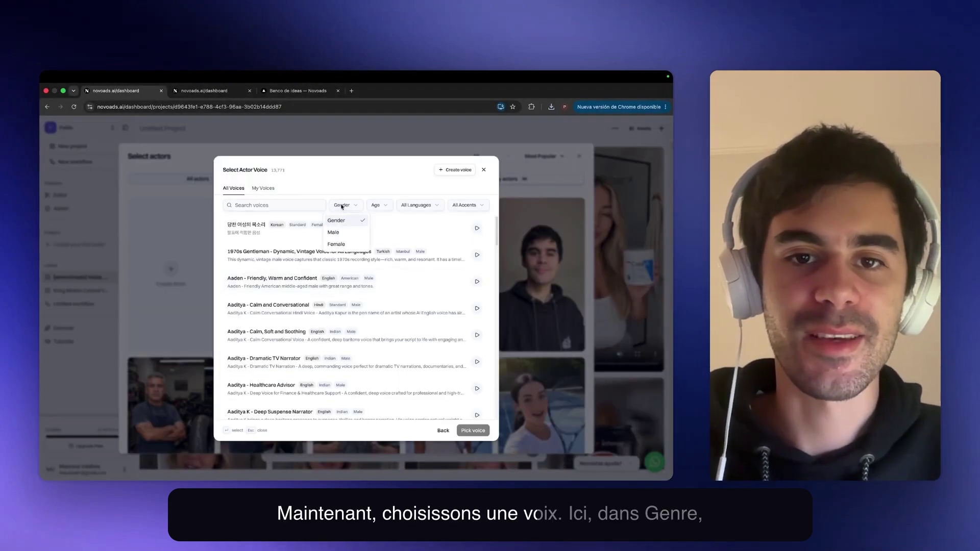
pyautogui.click(335, 244)
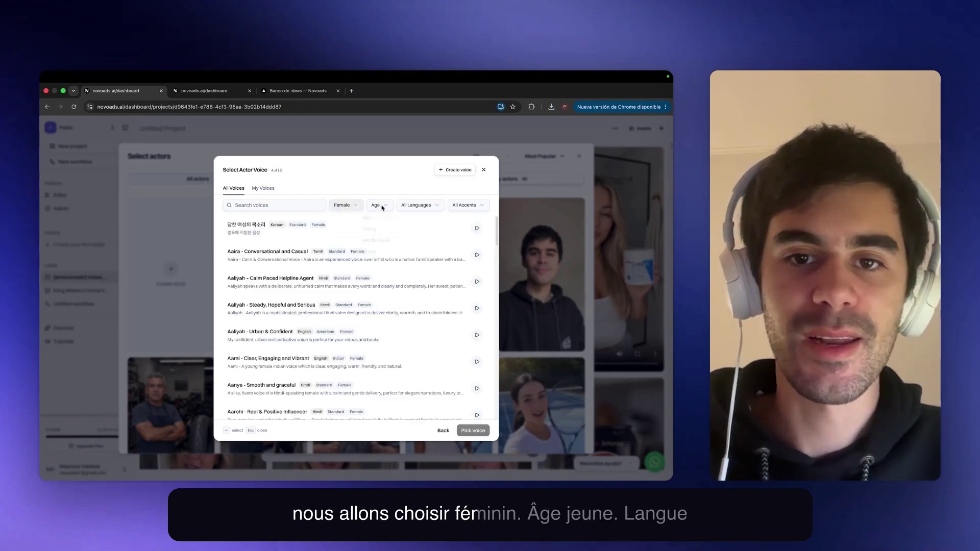
pyautogui.click(376, 205)
pyautogui.click(379, 234)
pyautogui.click(427, 206)
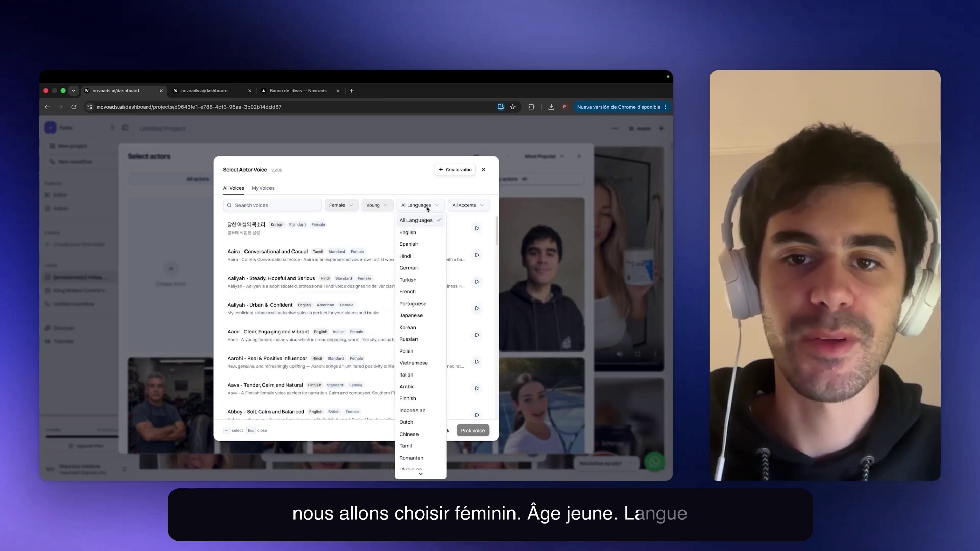
pyautogui.click(415, 233)
pyautogui.click(459, 205)
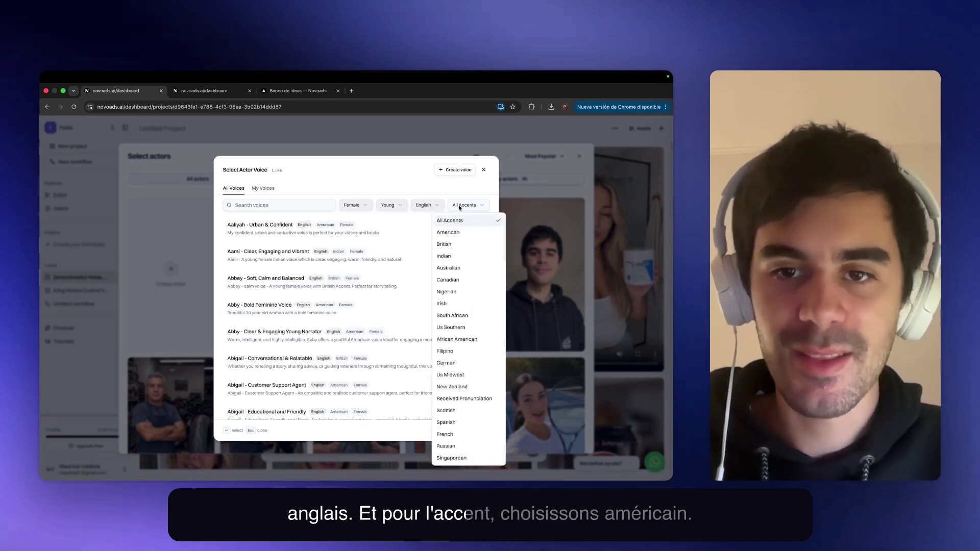
pyautogui.click(455, 232)
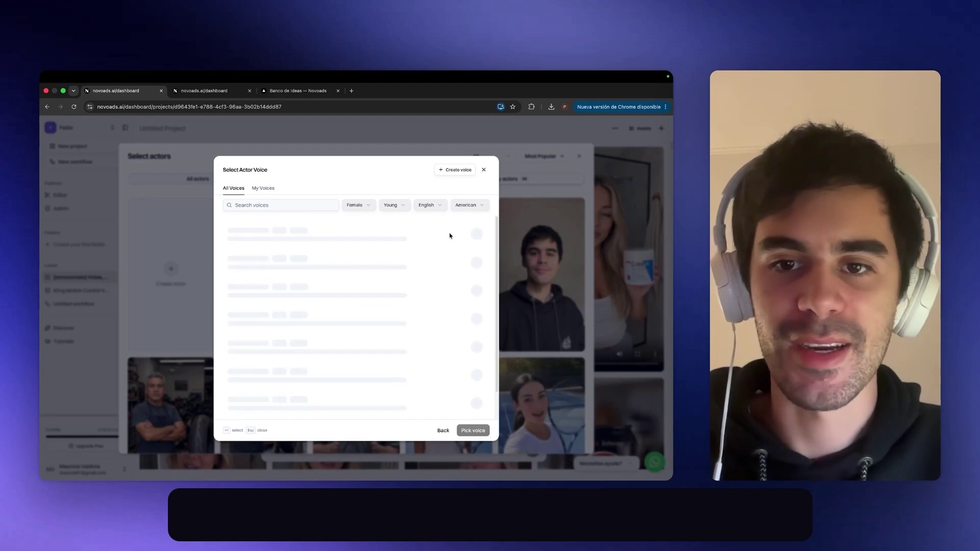
# Step: Preview voices, assign "Abby - Clear & Engaging Young Narrator" to the actor and create the actor
pyautogui.scroll(-2, 473, 232)
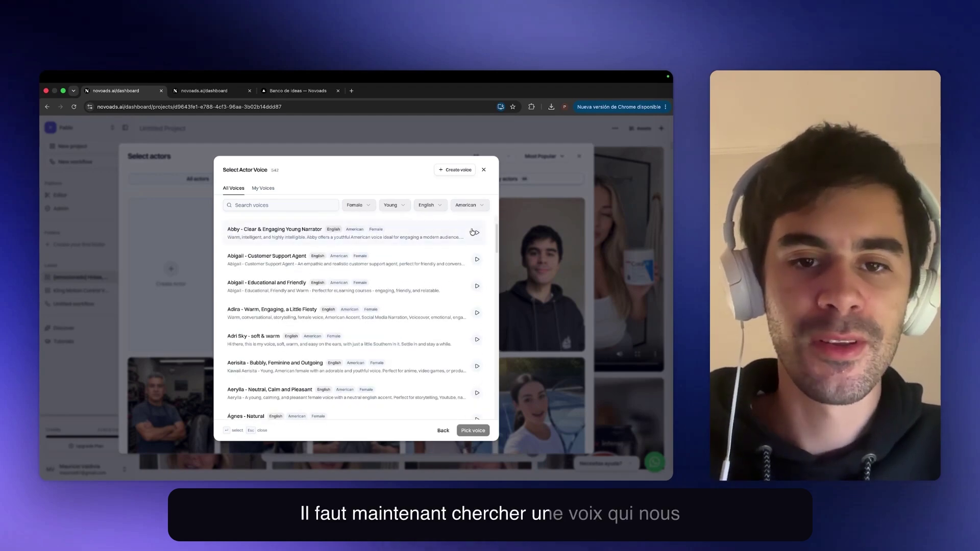
pyautogui.scroll(2, 474, 230)
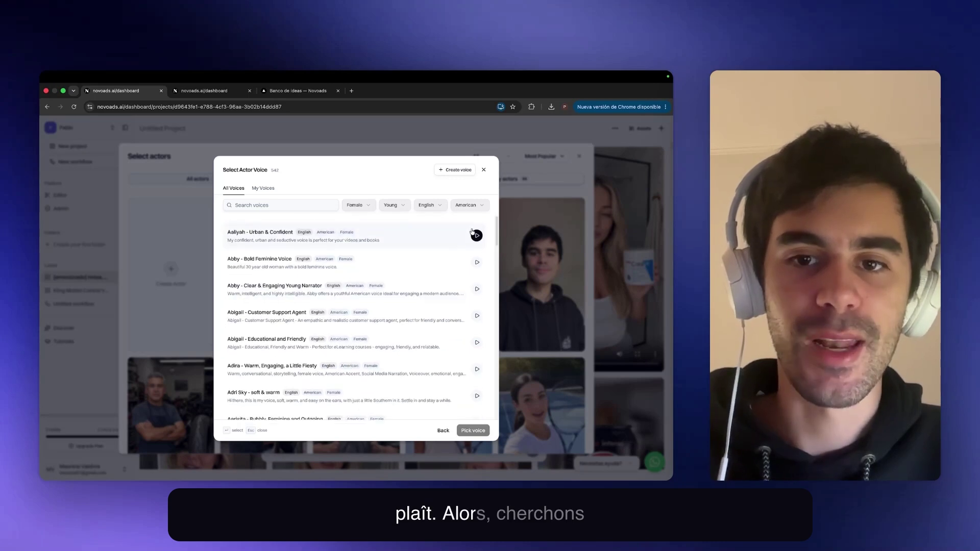
pyautogui.click(477, 254)
pyautogui.click(477, 282)
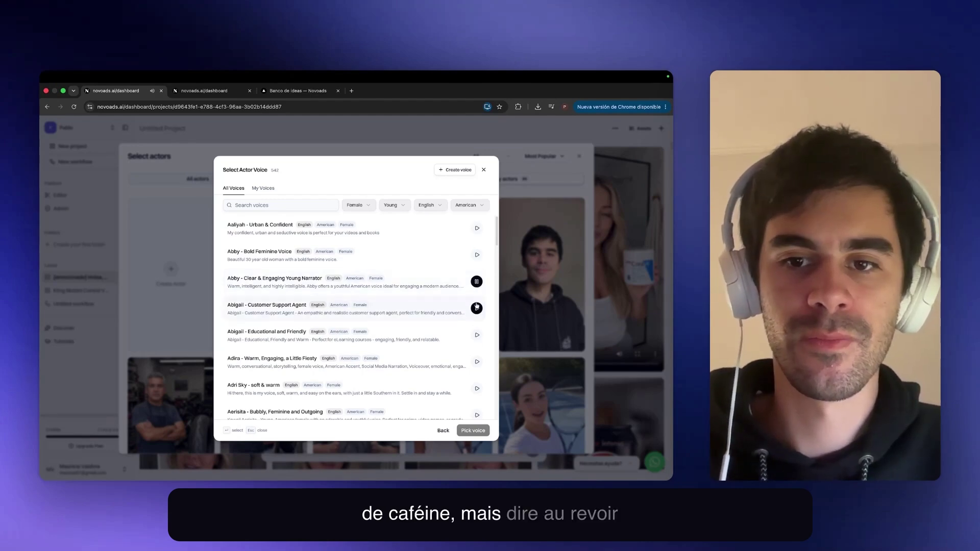
pyautogui.click(427, 280)
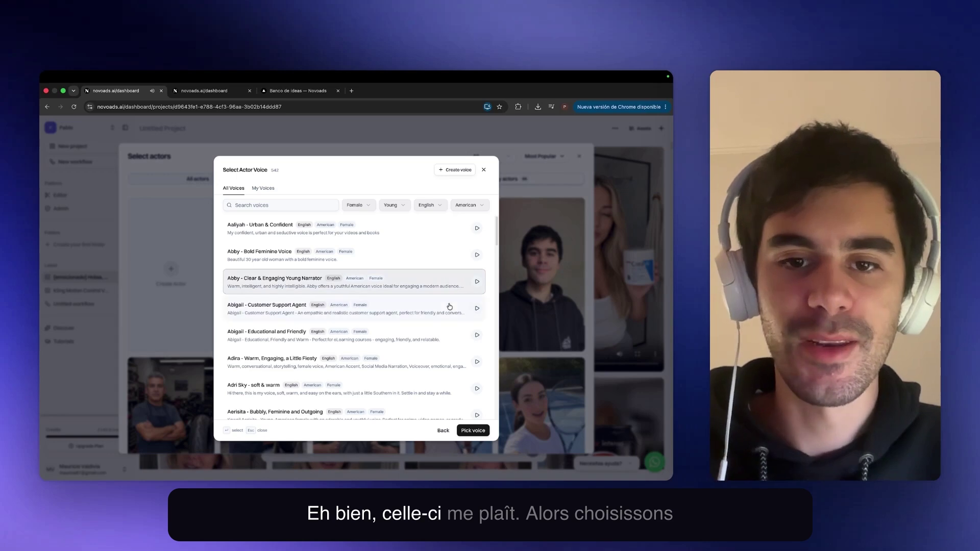
pyautogui.click(472, 430)
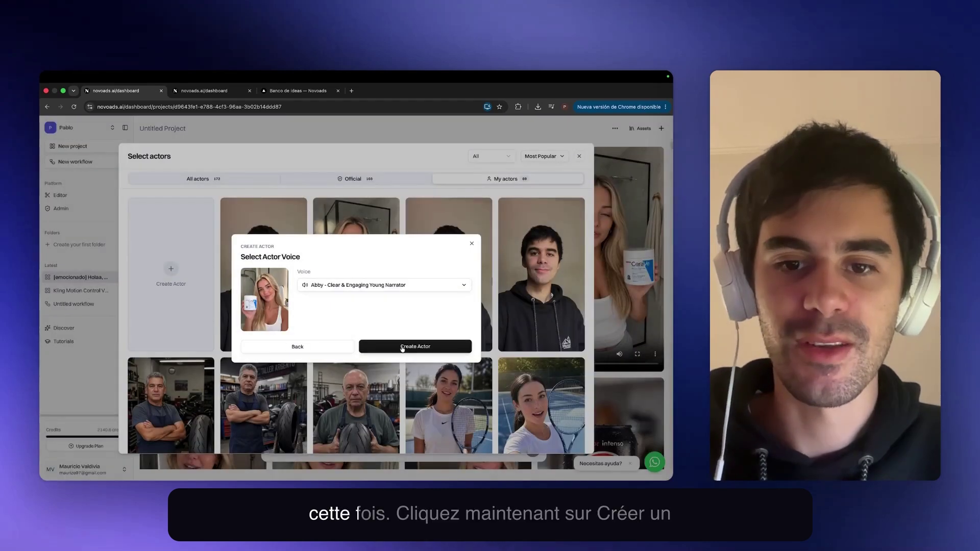
pyautogui.click(409, 350)
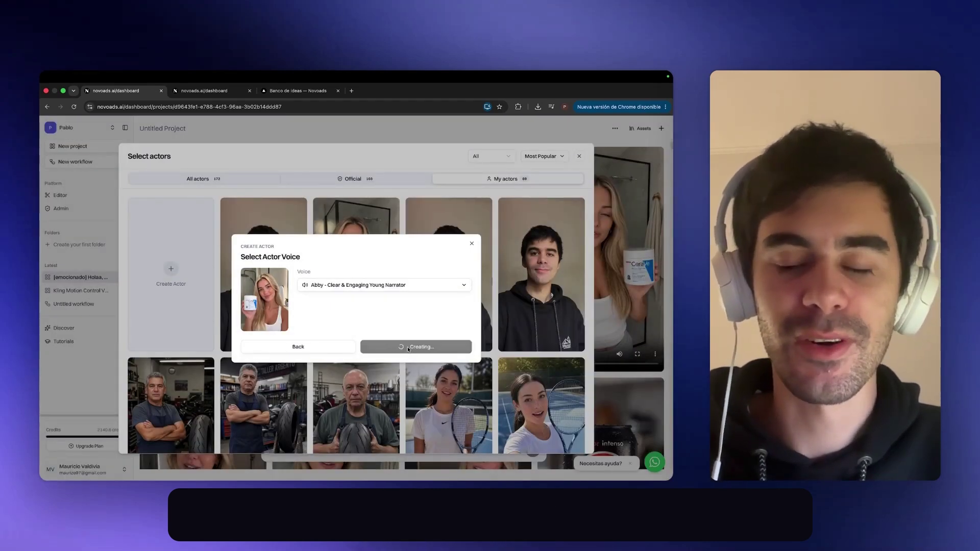
# Step: Select the newly created custom actor holding the cream from My actors and save the selection to the project
pyautogui.scroll(-5, 401, 312)
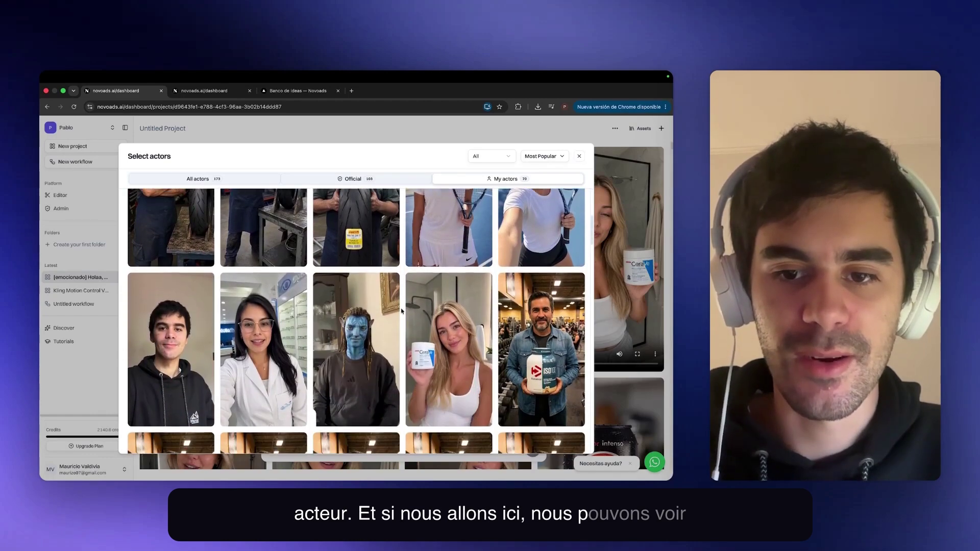
pyautogui.click(451, 311)
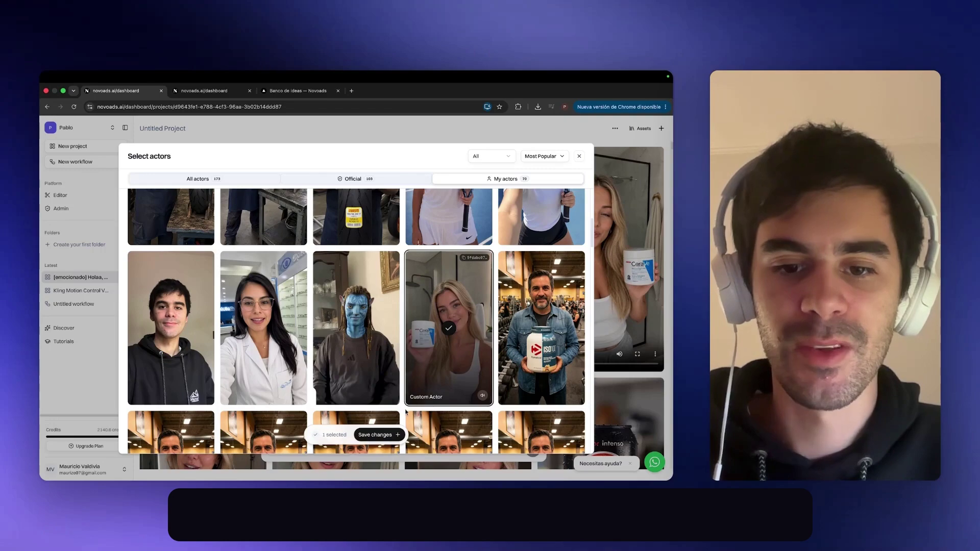
pyautogui.click(375, 435)
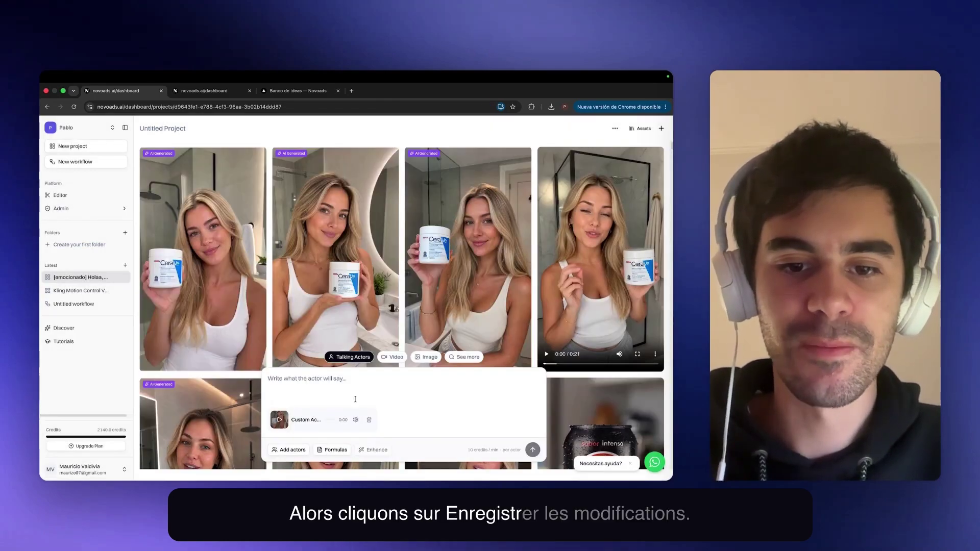
# Step: Enter the actor's script beginning "Girls, this CeraVe cream completely changed my routine.", including the emotion tags [Amazed], [Satisfied] and [Excited]
pyautogui.click(314, 382)
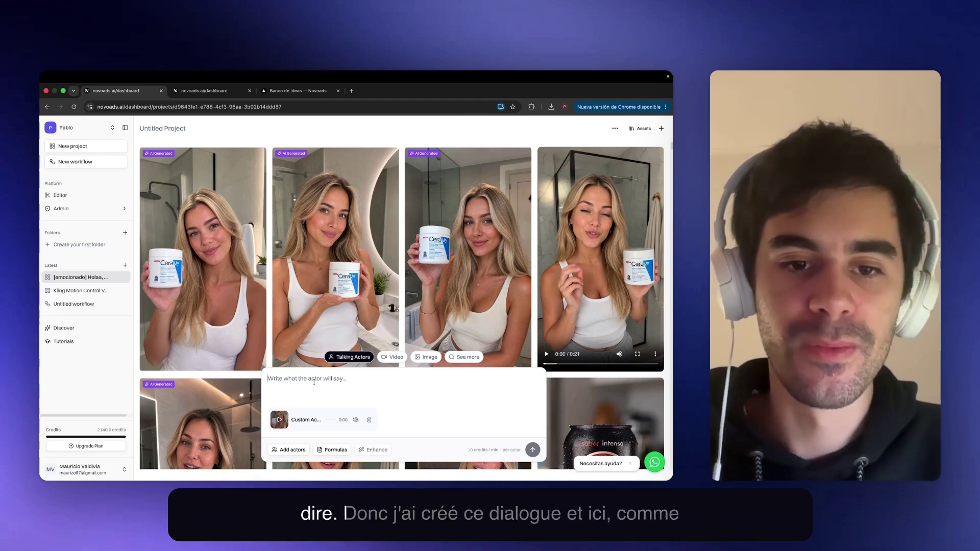
pyautogui.write("Girls, this CeraVe cream completely changed my routine. [Amazed] I use it every night after showering, and my skin was super soft and hydrated from the very first day. [Satisfied] No stickiness, no weird stuff, just real hydration. [Excited] You can find it at the link in my profile, you can't miss it!")
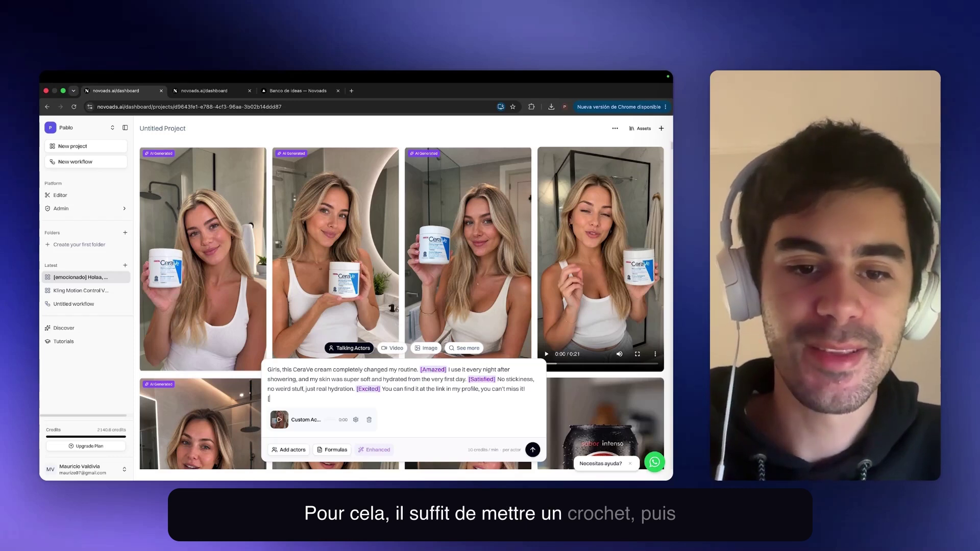
# Step: Try a [Happy] emotion tag on a new line at the end of the script and delete it again
pyautogui.write('[Ha')
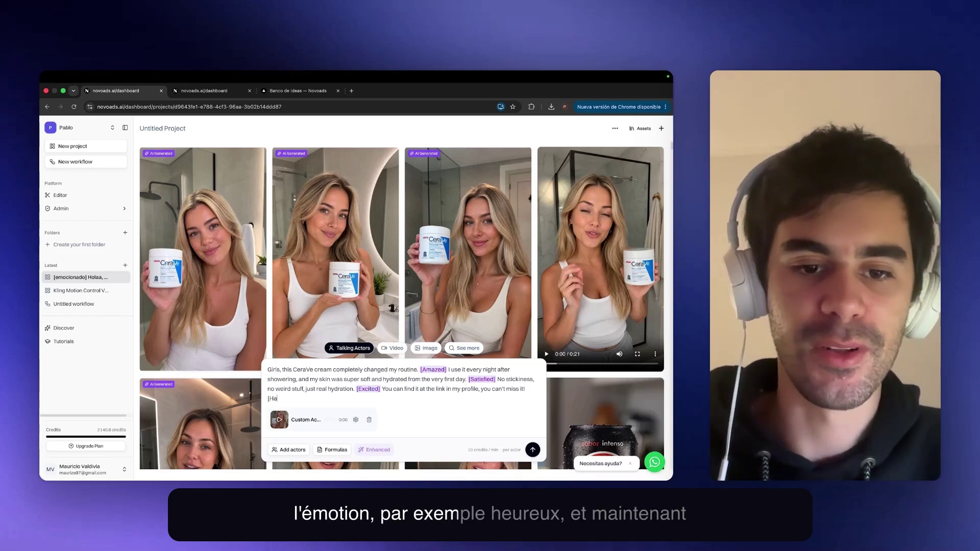
pyautogui.write('ppy')
pyautogui.press('shift+super+Left')
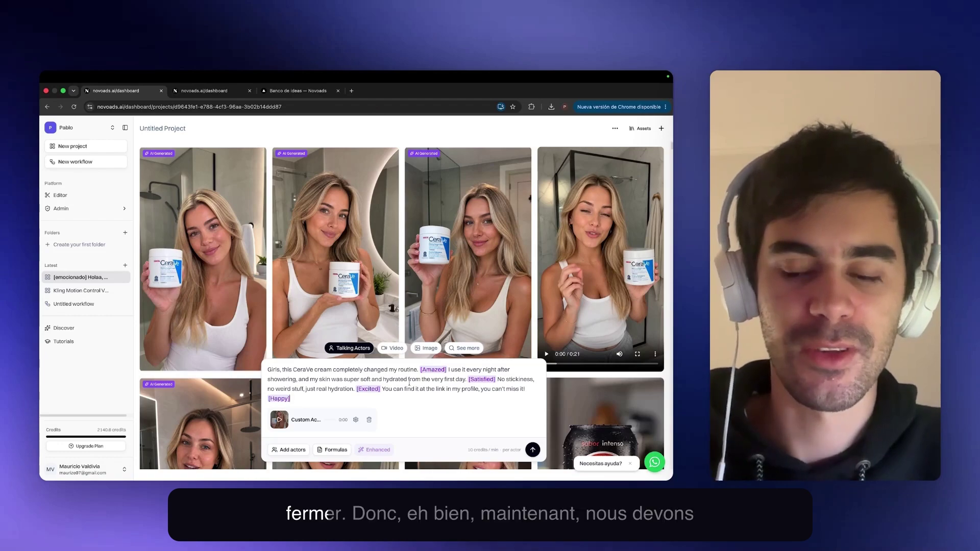
pyautogui.press('BackSpace')
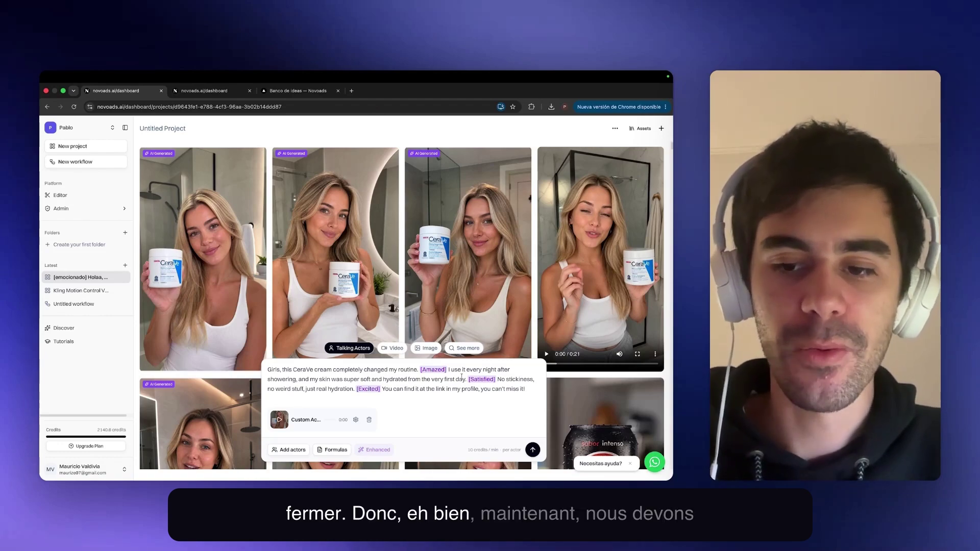
# Step: Submit the script and preview the custom actor's voice before generating the video
pyautogui.click(532, 450)
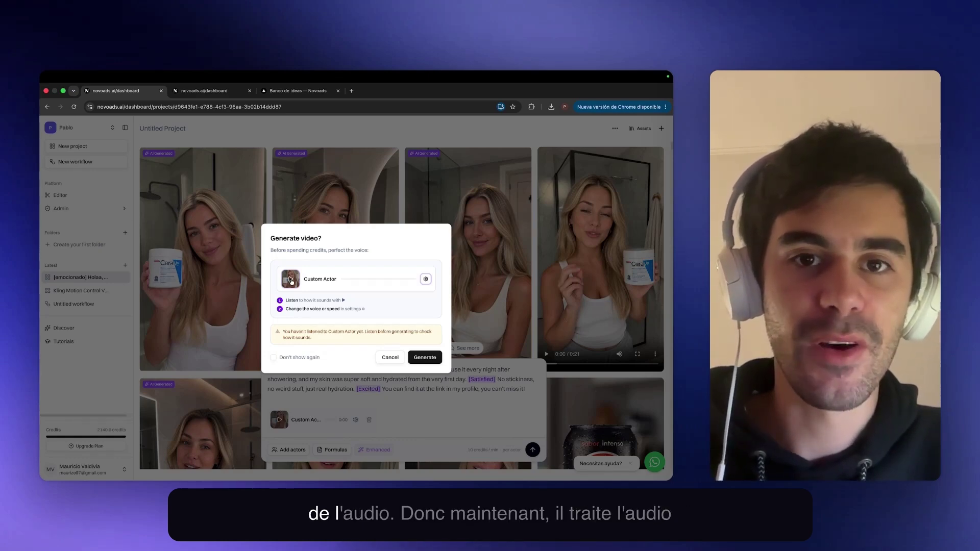
pyautogui.click(291, 280)
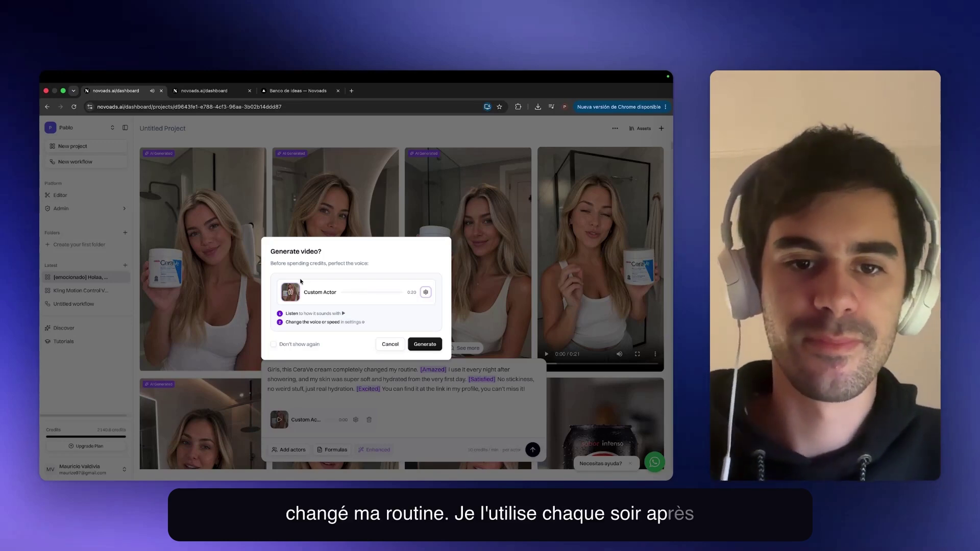
# Step: Set the voice speed to 1.05x in the custom actor's audio settings, then regenerate and preview the audio
pyautogui.click(426, 293)
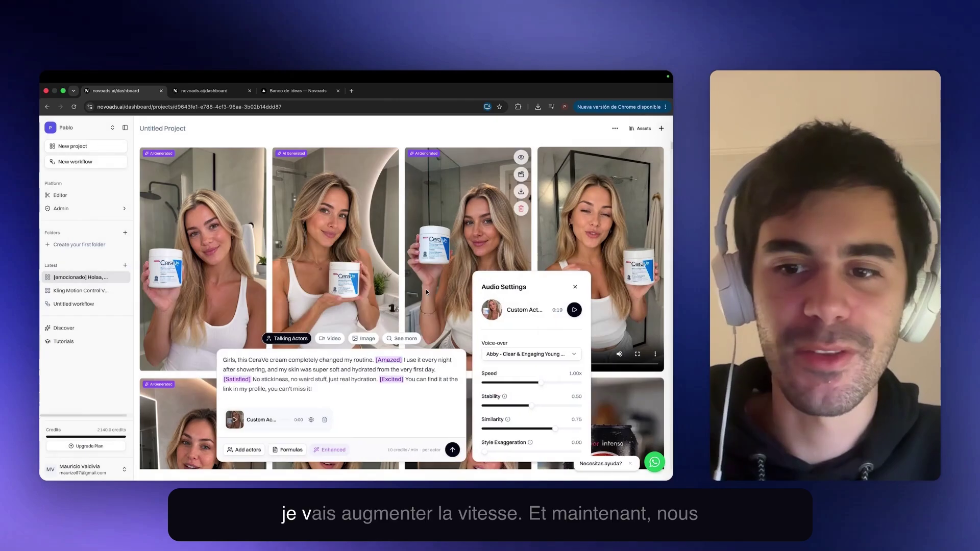
pyautogui.moveTo(541, 383); pyautogui.dragTo(550, 383)
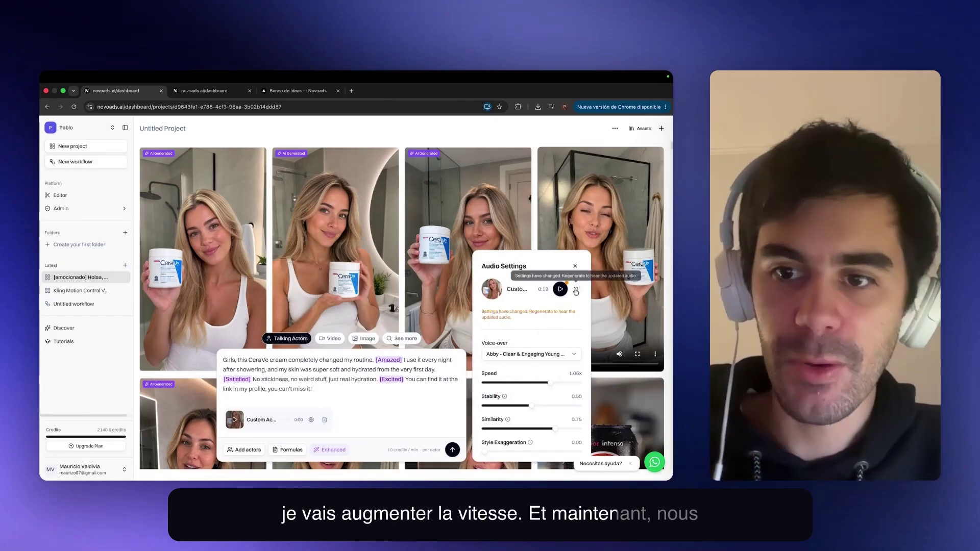
pyautogui.click(574, 310)
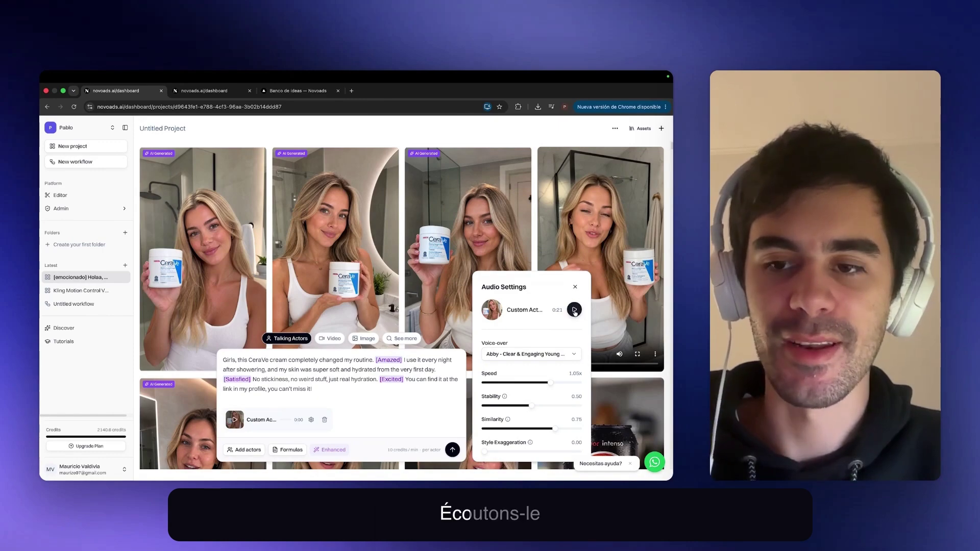
pyautogui.click(574, 310)
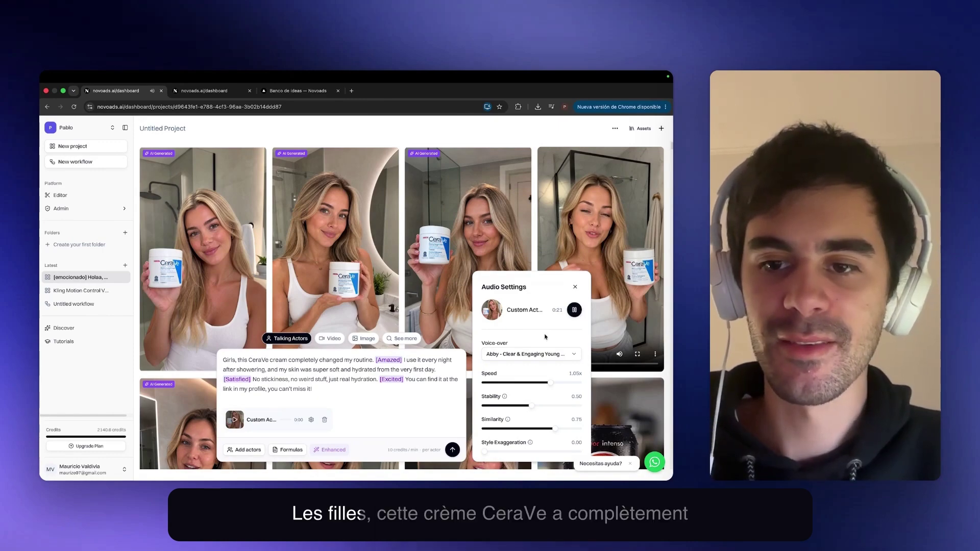
pyautogui.click(574, 310)
# Step: Set the voice's stability to 0.31 and similarity to 0.89, and regenerate the audio
pyautogui.moveTo(505, 397)
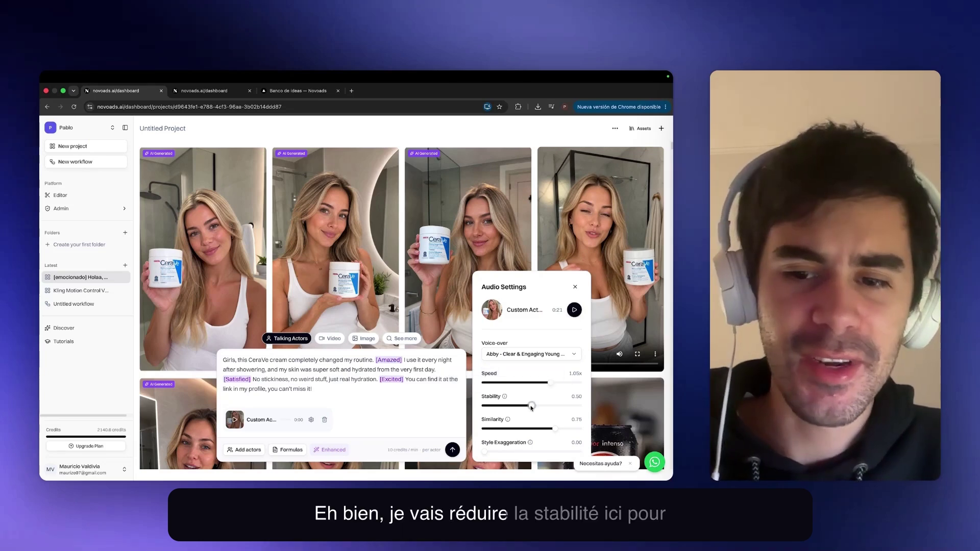
pyautogui.moveTo(531, 407); pyautogui.dragTo(513, 408)
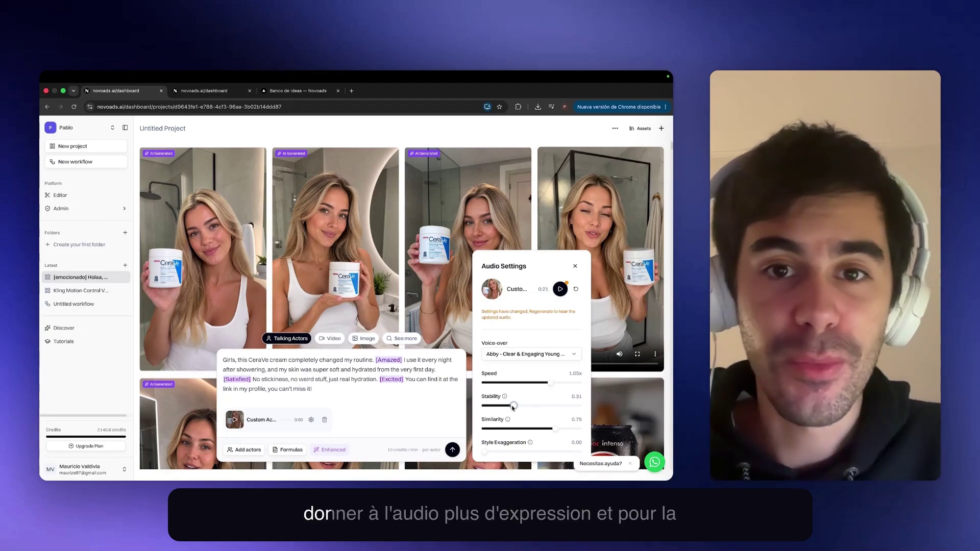
pyautogui.moveTo(504, 393)
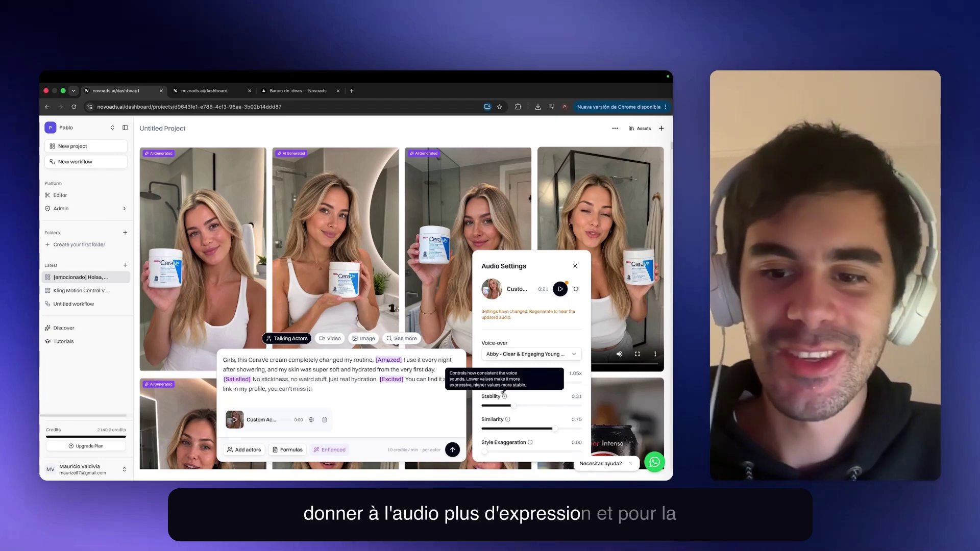
pyautogui.moveTo(555, 429); pyautogui.dragTo(570, 430)
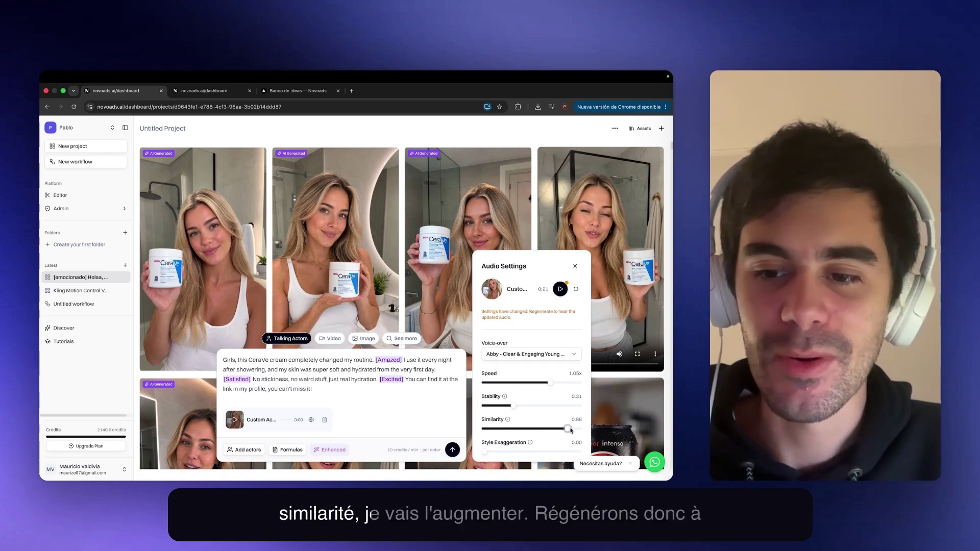
pyautogui.click(576, 290)
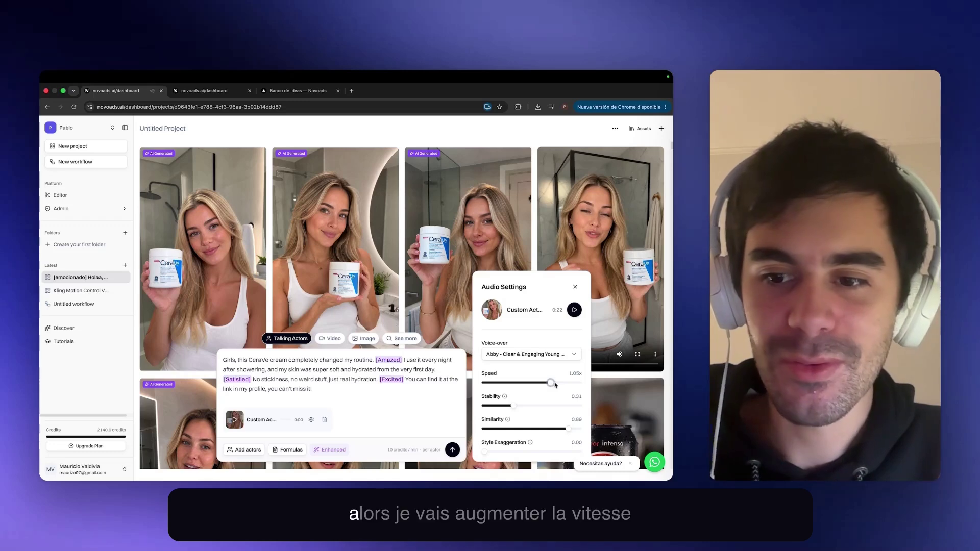
# Step: Set the voice speed to 1.10x, then regenerate and preview the audio
pyautogui.moveTo(551, 383); pyautogui.dragTo(560, 382)
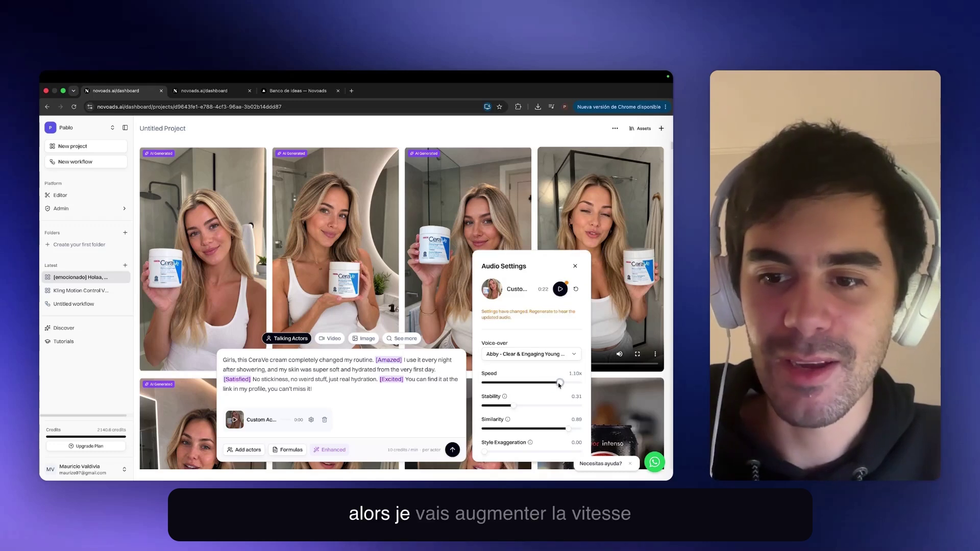
pyautogui.click(575, 291)
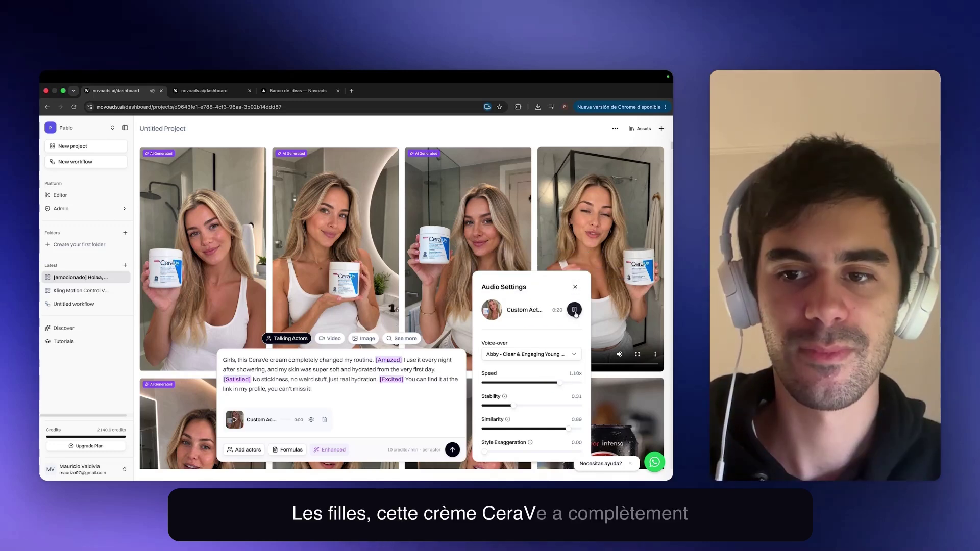
pyautogui.click(575, 312)
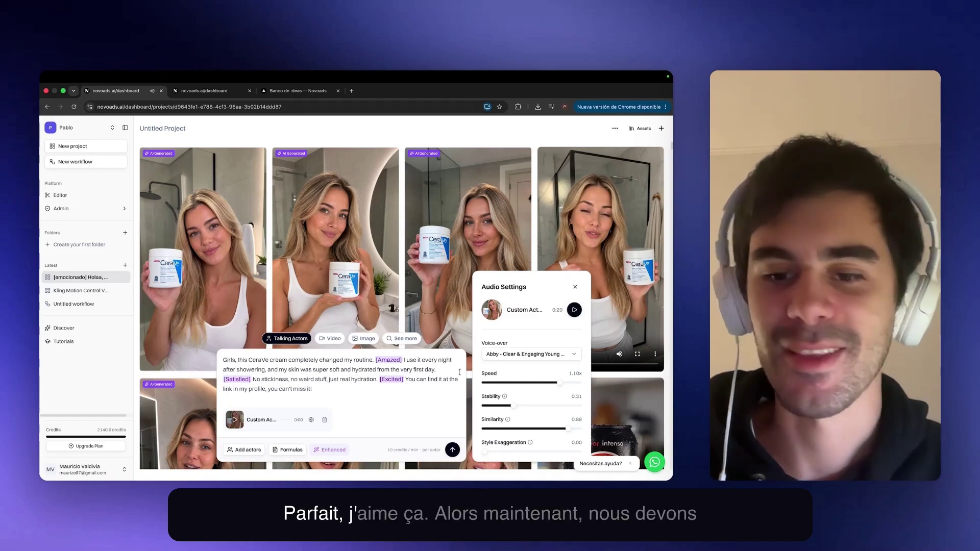
# Step: Generate the talking-actor video with the adjusted voice and play the finished clip
pyautogui.click(452, 450)
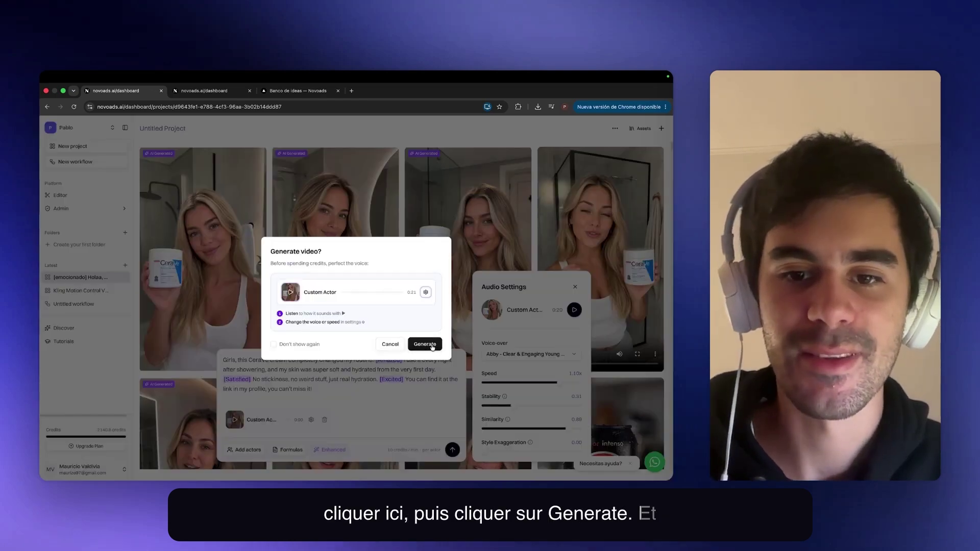
pyautogui.click(424, 345)
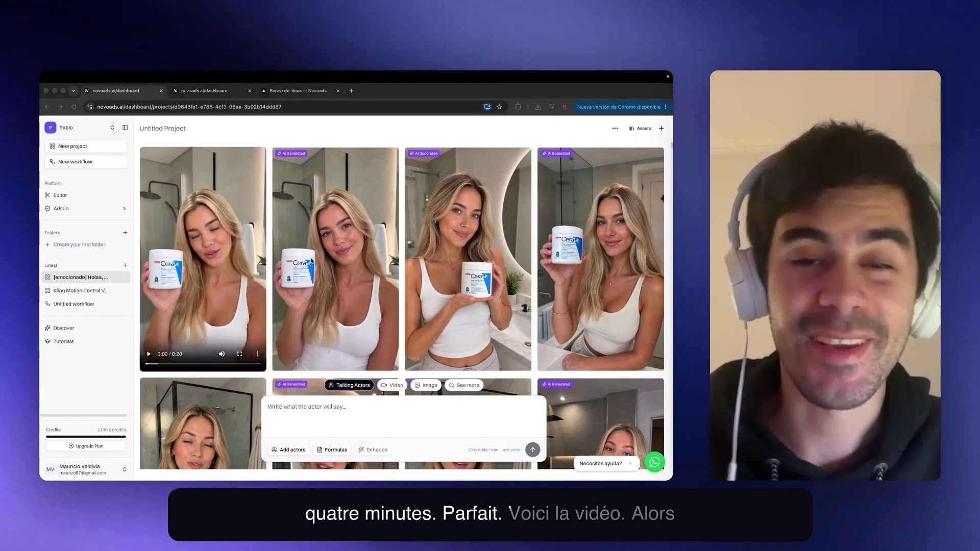
pyautogui.click(205, 253)
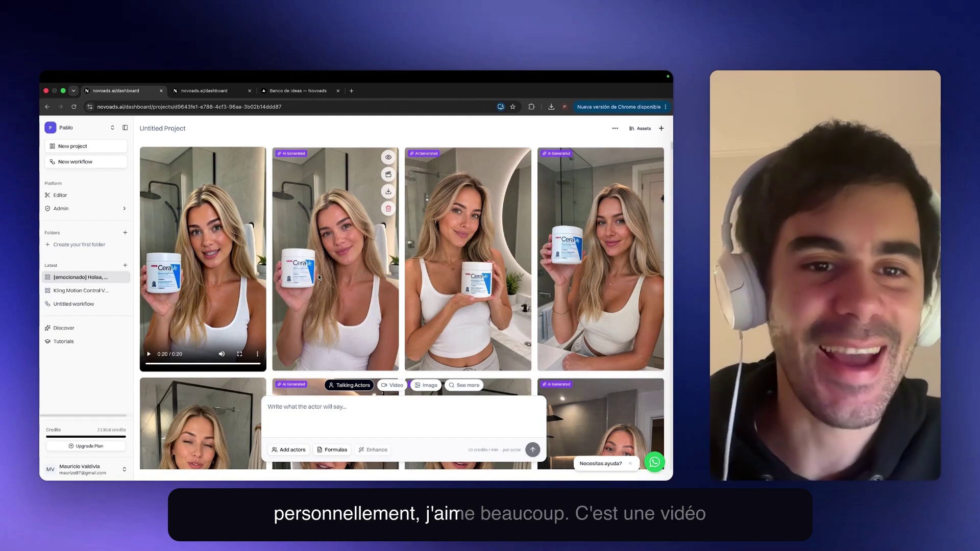
# Step: Switch to the Novoads home page showing the $1 ad offer
pyautogui.moveTo(226, 221)
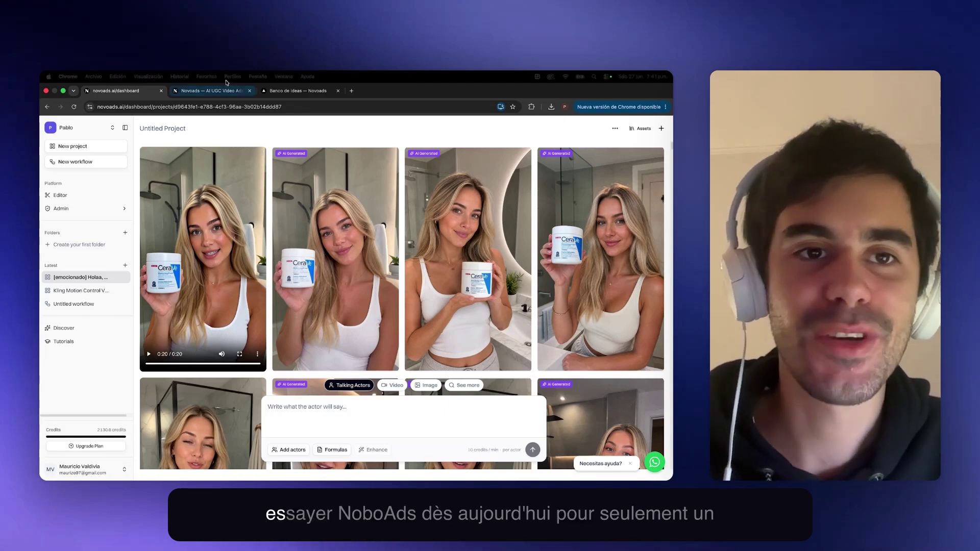
pyautogui.click(209, 90)
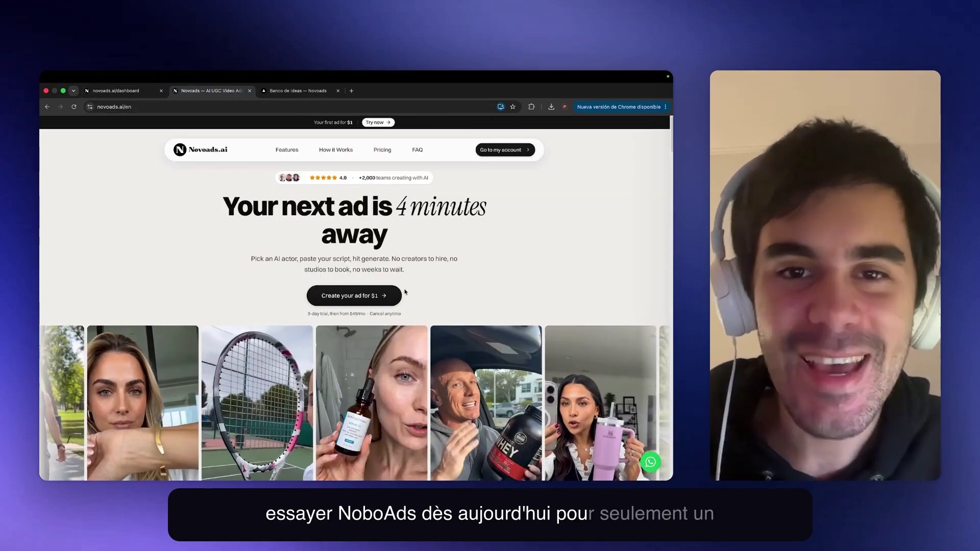